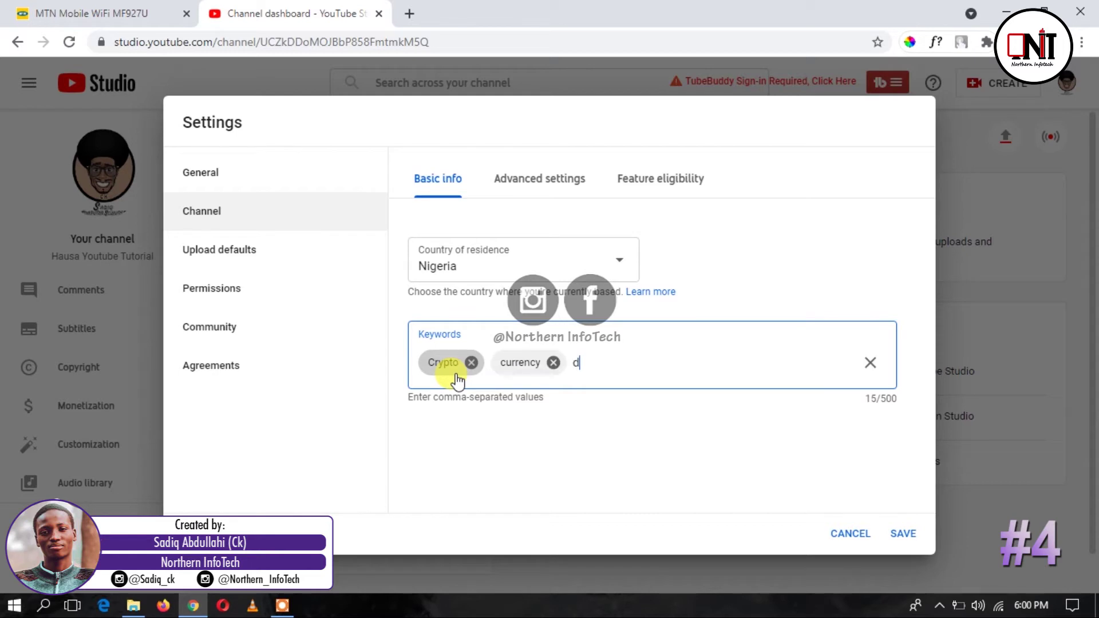
Step: Add dollar, kudi and binance to the channel keywords
{"action": "key", "text": "BackSpace"}
{"action": "type", "text": "lar,ku"}
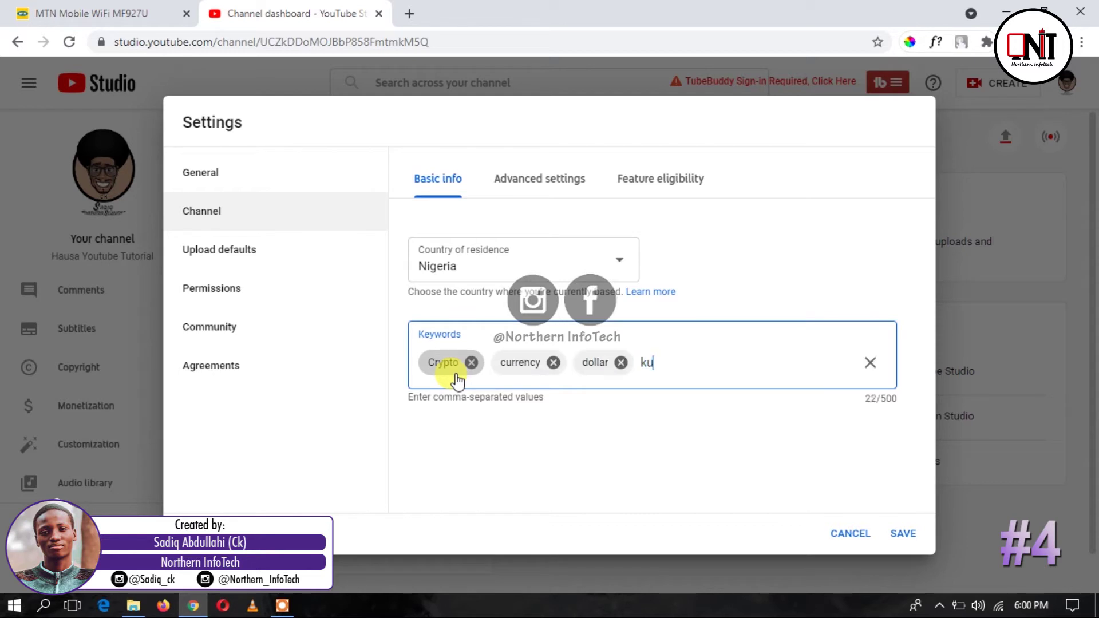
{"action": "type", "text": "di,binsn"}
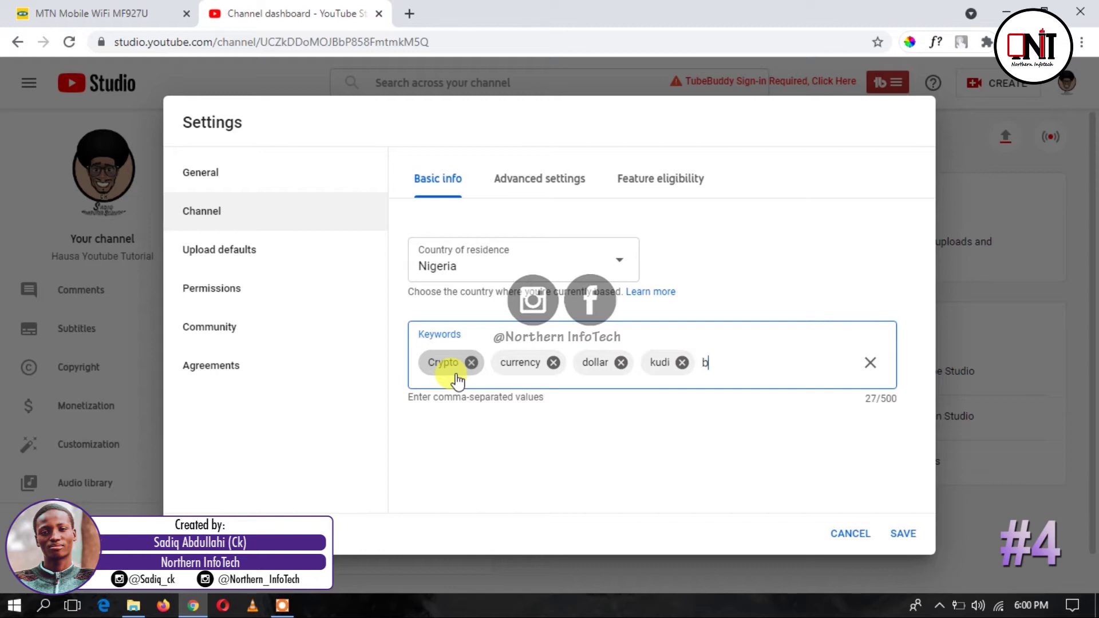
{"action": "key", "text": "BackSpace"}
{"action": "key", "text": "BackSpace"}
{"action": "type", "text": "ance,trust"}
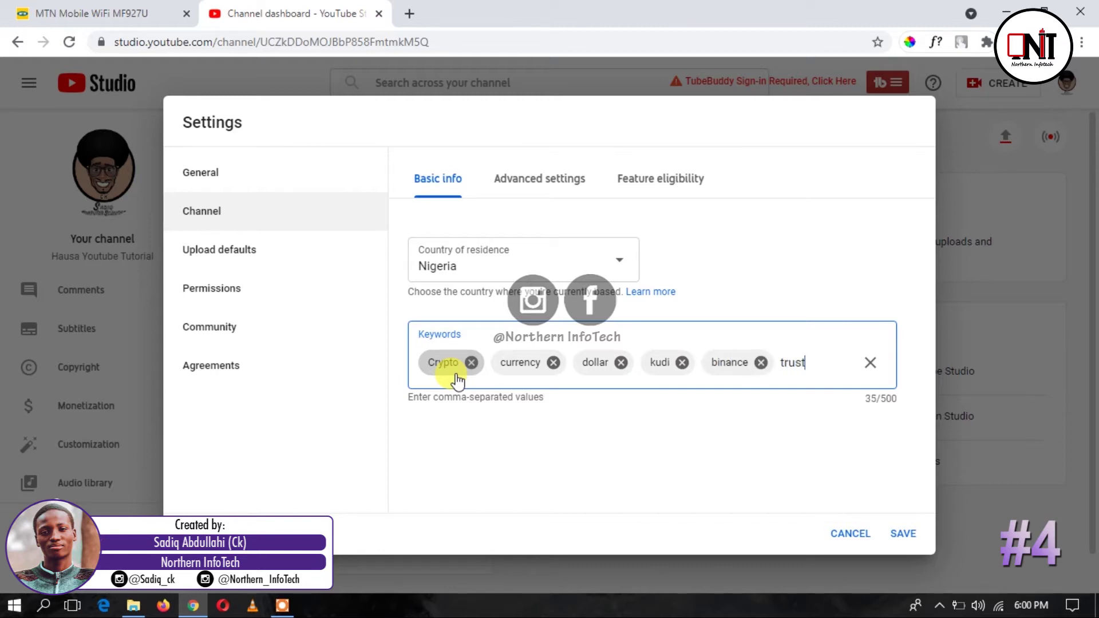
Step: Add the channel keyword trustwallet, removing the misspelled entry trusteallet
{"action": "type", "text": "eallet,"}
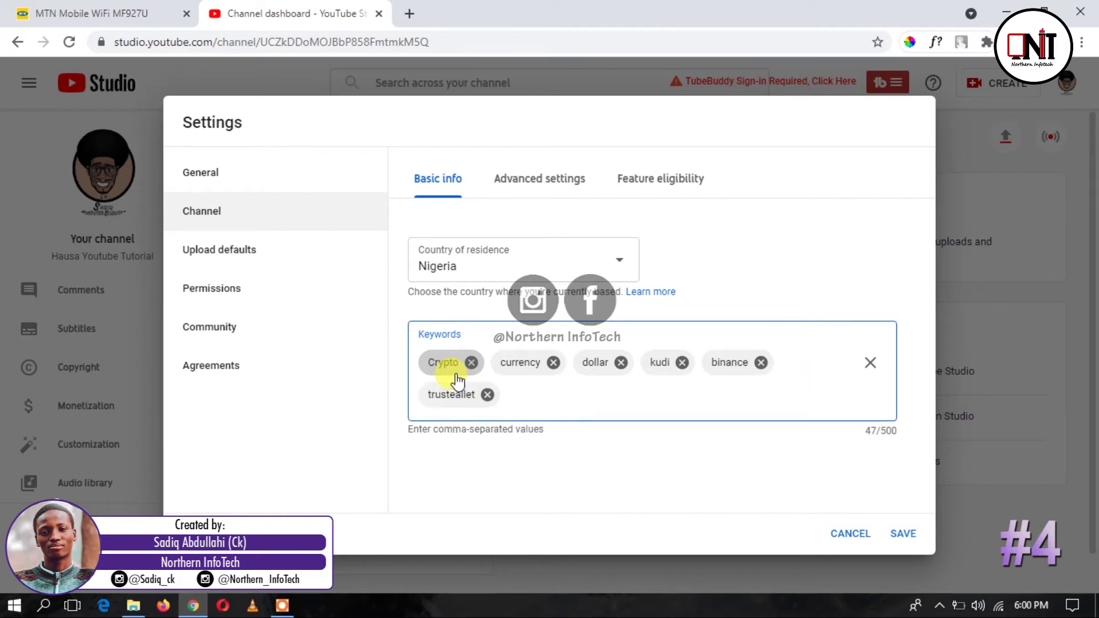
{"action": "left_click", "coordinate": [487, 394]}
{"action": "left_click", "coordinate": [793, 364]}
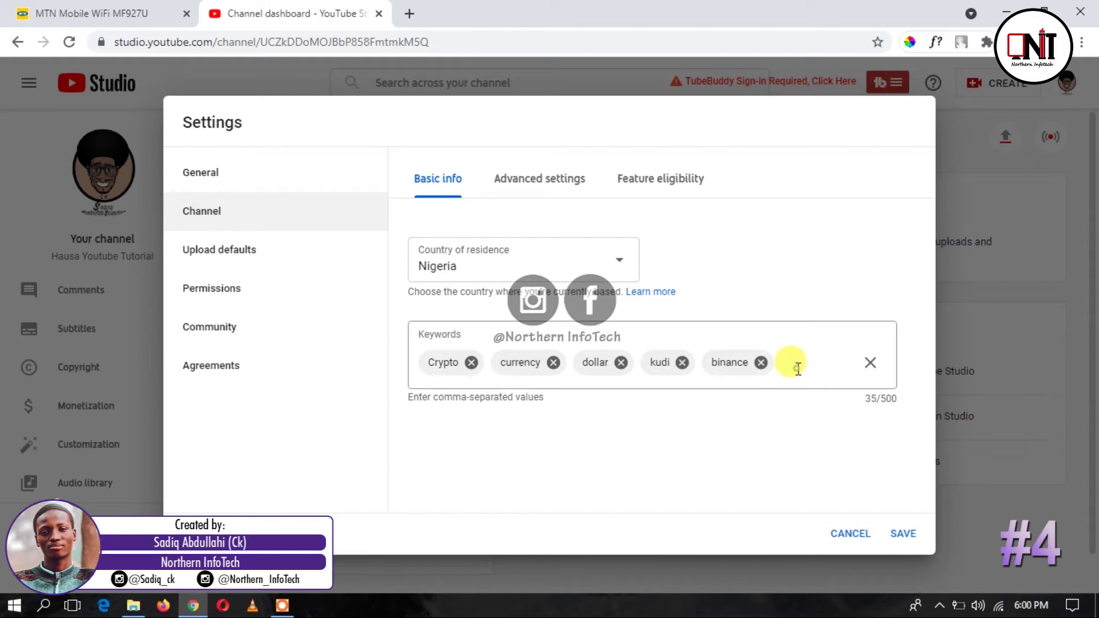
{"action": "type", "text": "trust"}
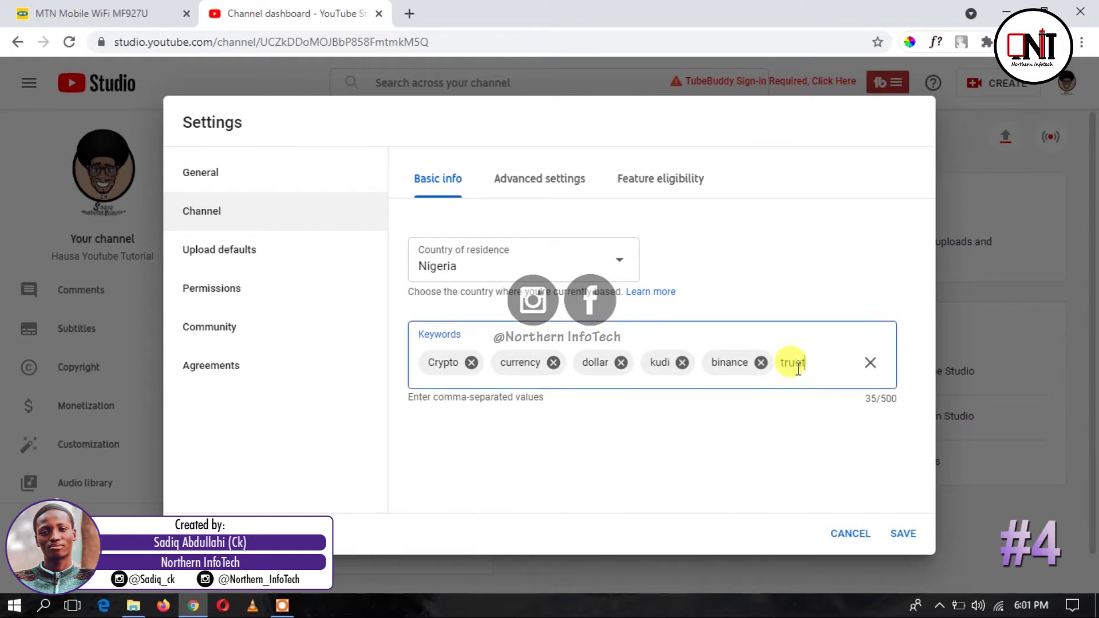
{"action": "type", "text": "wallet"}
{"action": "key", "text": "BackSpace"}
{"action": "type", "text": "n"}
{"action": "key", "text": "BackSpace"}
{"action": "type", "text": "t"}
{"action": "key", "text": "Return"}
Step: Add forex, change and berau to the channel keywords
{"action": "type", "text": "forex"}
{"action": "key", "text": "Return"}
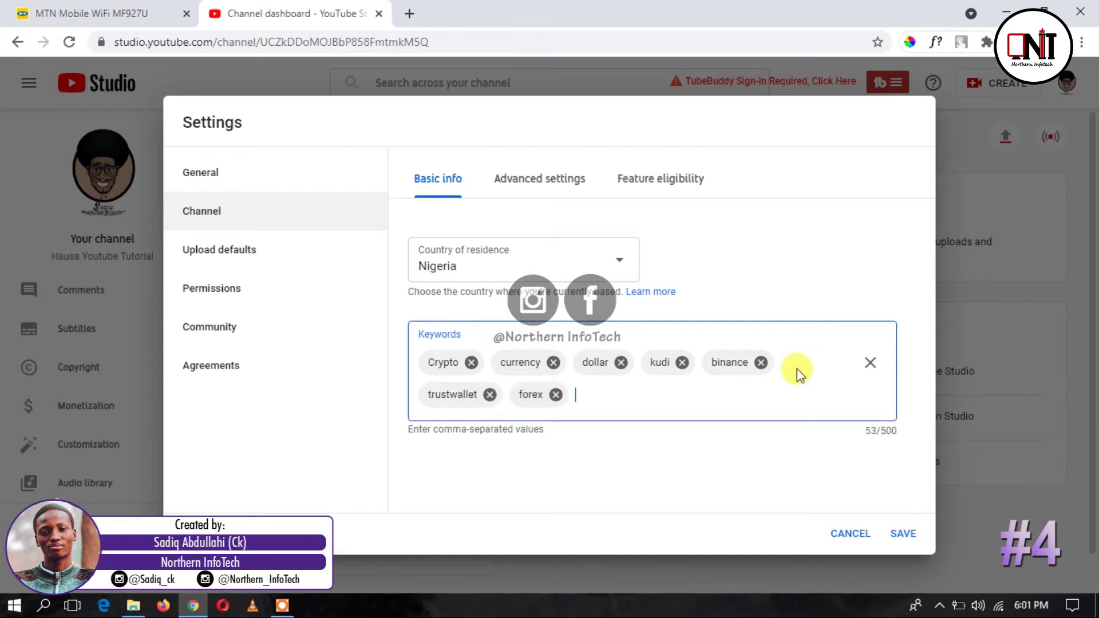
{"action": "type", "text": "change"}
{"action": "key", "text": "Return"}
{"action": "type", "text": "berau"}
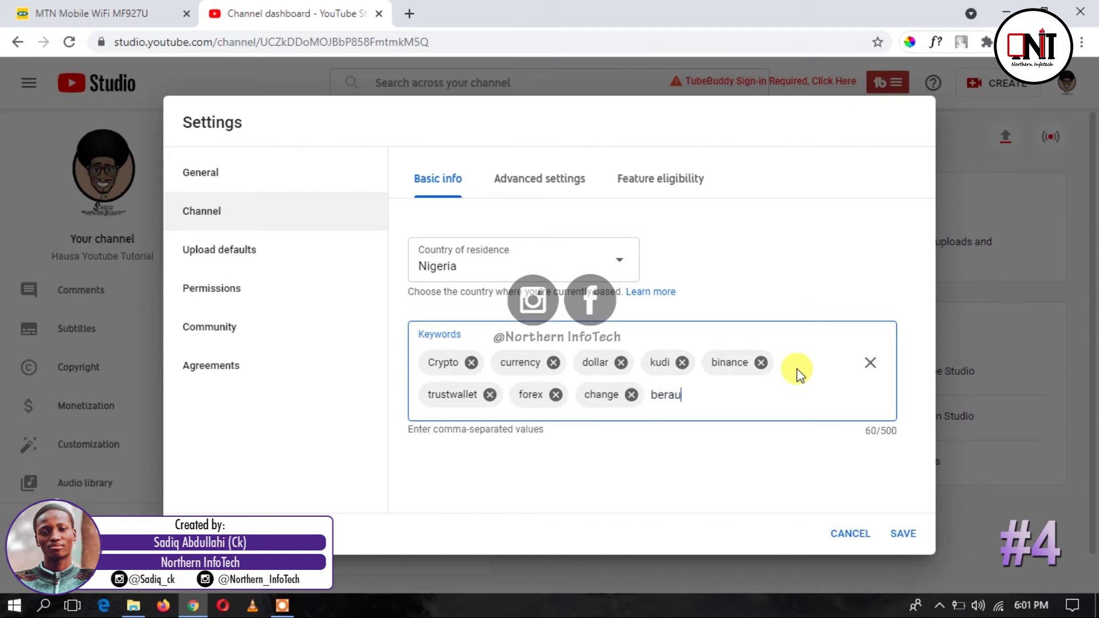
{"action": "key", "text": "Return"}
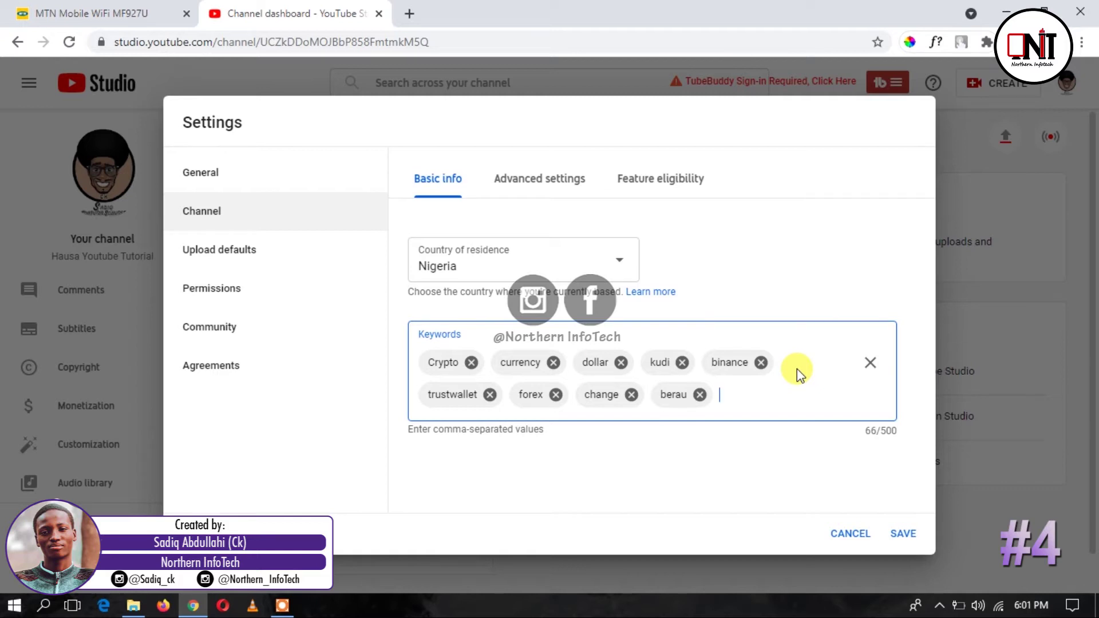
Step: Add film, video, editing and graphic design as channel keywords
{"action": "type", "text": "film"}
{"action": "key", "text": "Return"}
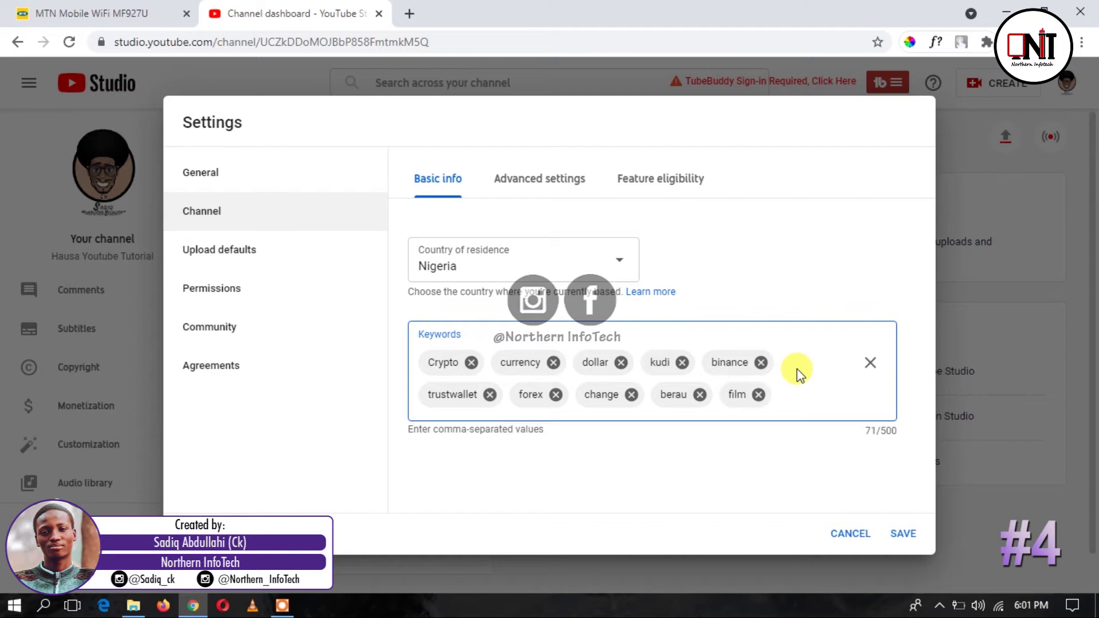
{"action": "type", "text": "video"}
{"action": "key", "text": "Return"}
{"action": "type", "text": "editing"}
{"action": "key", "text": "Return"}
{"action": "type", "text": "graphic design"}
{"action": "key", "text": "Return"}
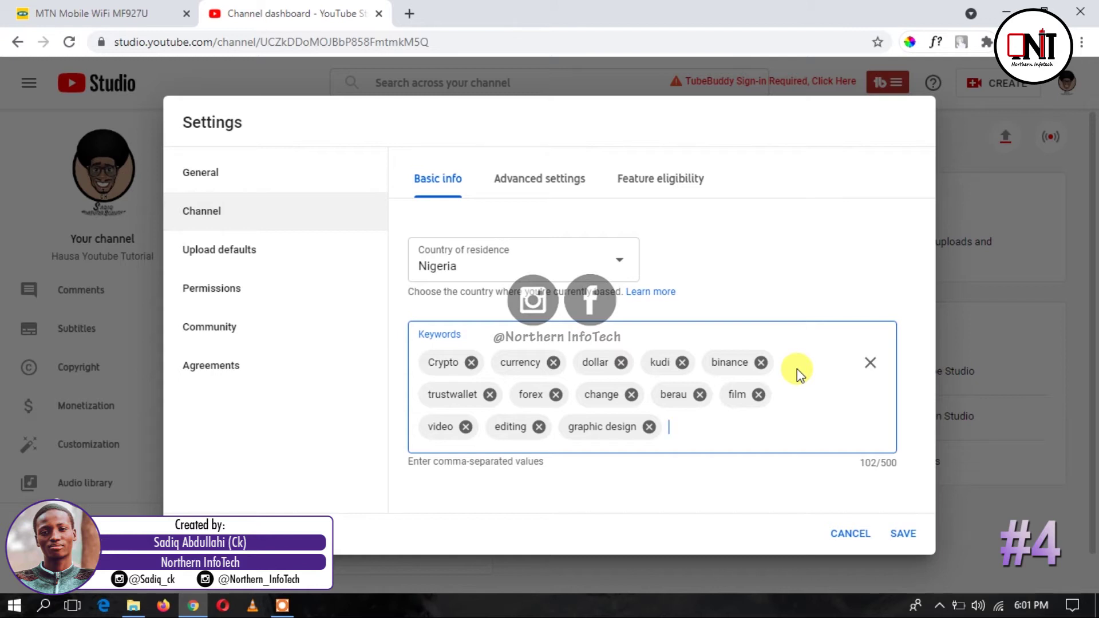
Step: Add the channel keywords arewa and fina finan hausa, and save the channel settings
{"action": "type", "text": "arewa"}
{"action": "key", "text": "Return"}
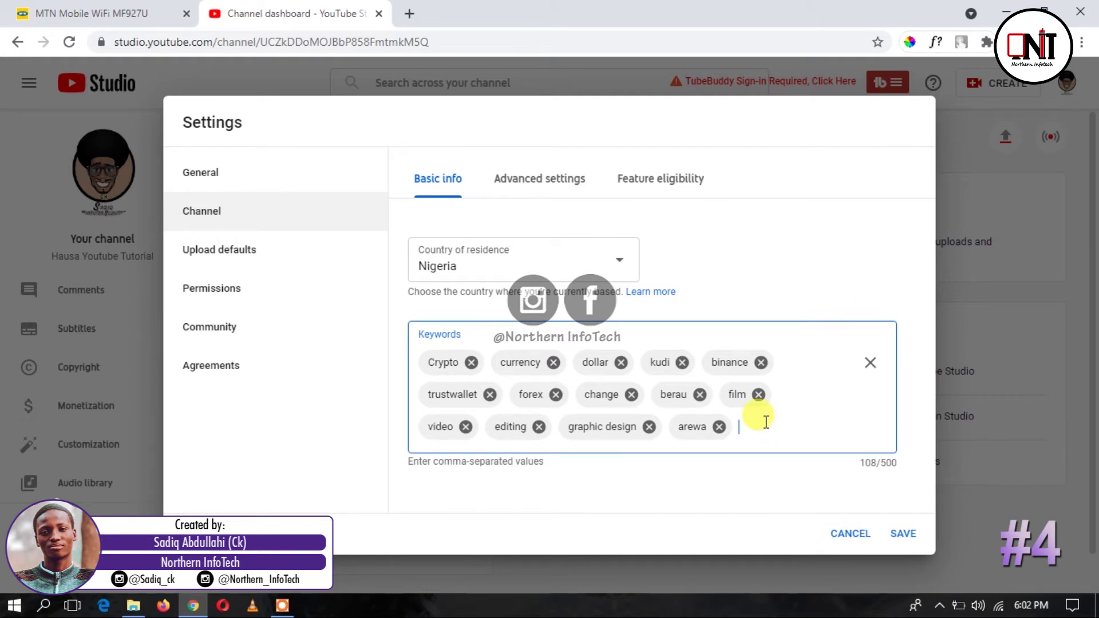
{"action": "type", "text": "fu"}
{"action": "type", "text": "na"}
{"action": "type", "text": " flan"}
{"action": "key", "text": "BackSpace"}
{"action": "key", "text": "BackSpace"}
{"action": "key", "text": "BackSpace"}
{"action": "key", "text": "BackSpace"}
{"action": "type", "text": "finan hausa"}
{"action": "key", "text": "Return"}
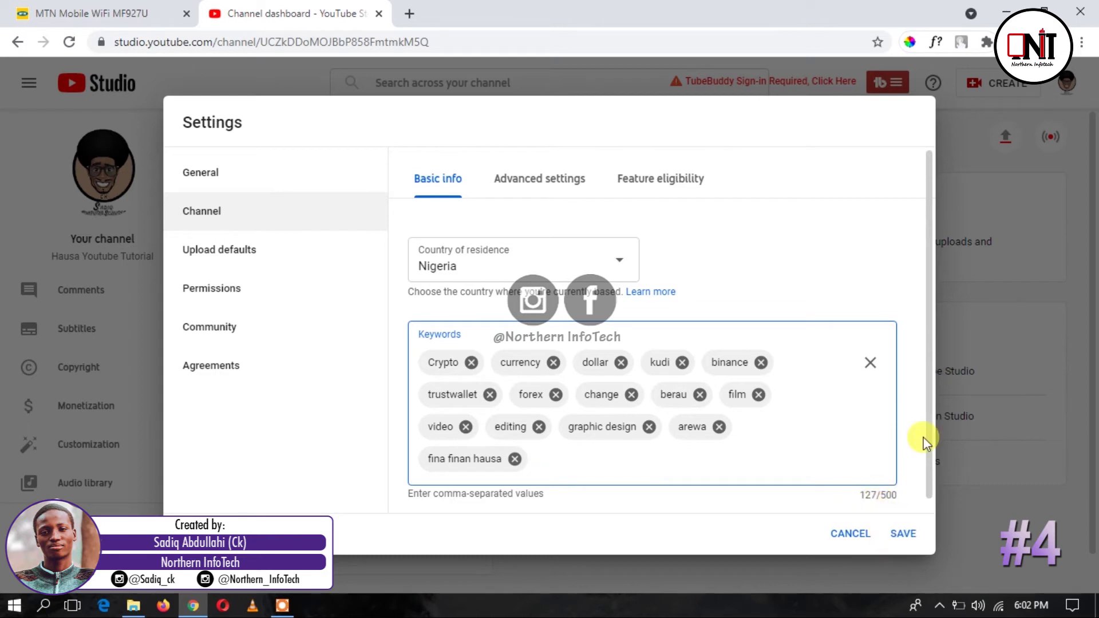
{"action": "left_click_drag", "start_coordinate": [925, 434], "coordinate": [933, 482]}
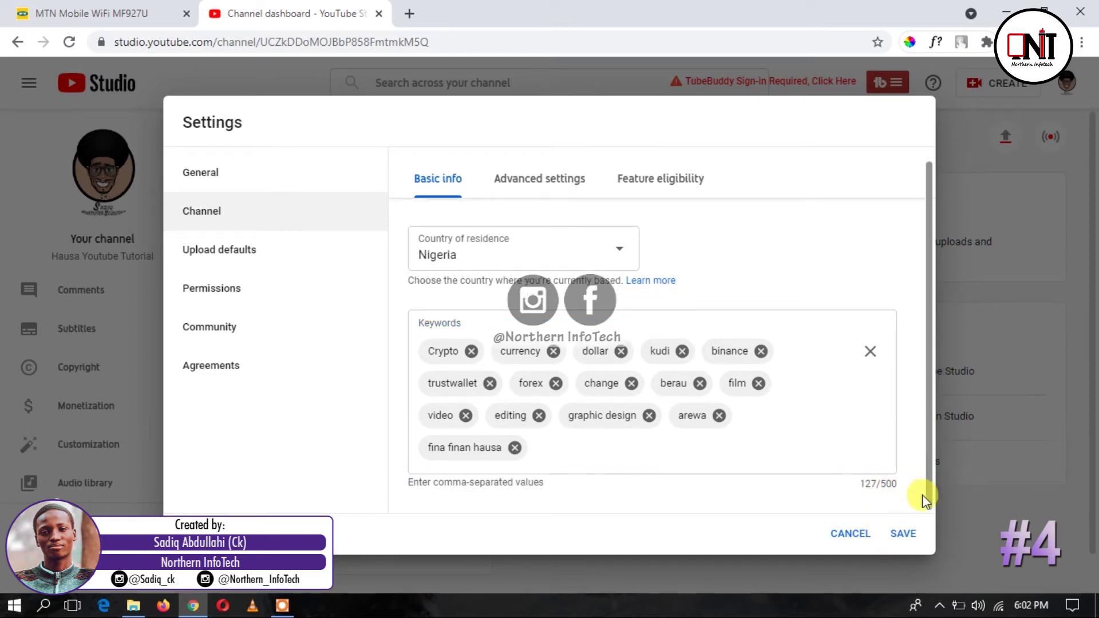
{"action": "left_click", "coordinate": [905, 533]}
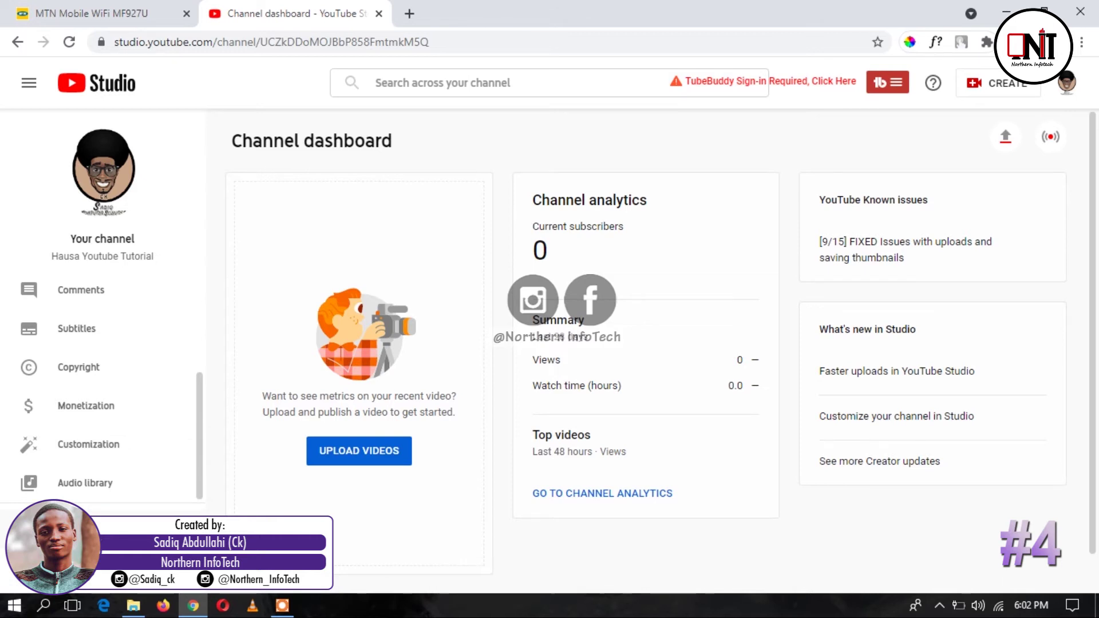
Step: Reopen the channel settings and review the saved keywords and the advanced audience options
{"action": "left_click", "coordinate": [81, 522]}
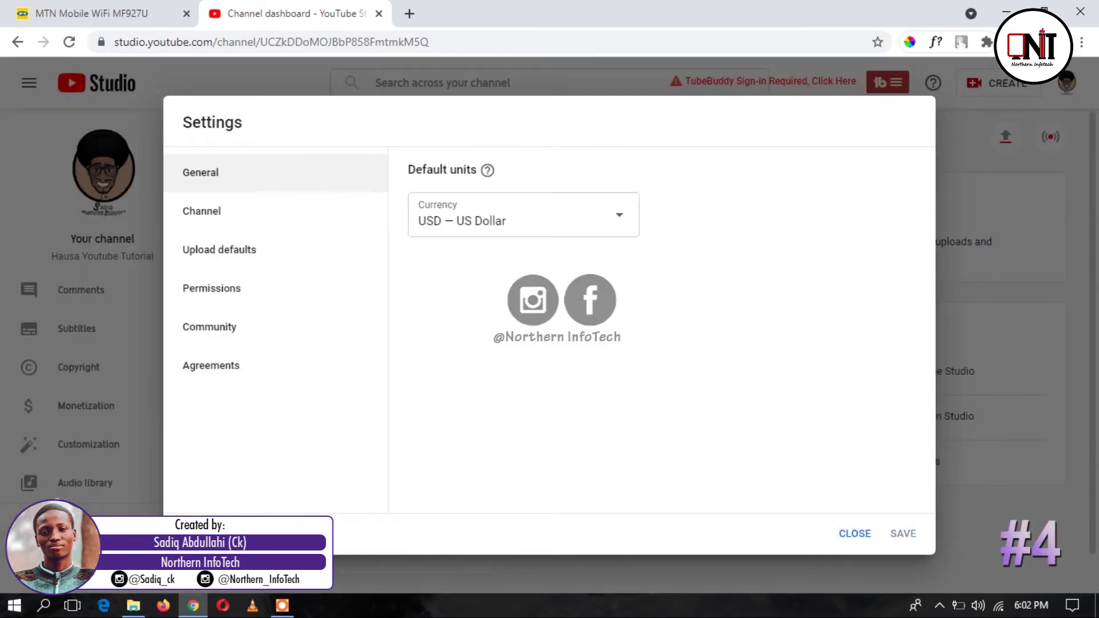
{"action": "left_click", "coordinate": [220, 228]}
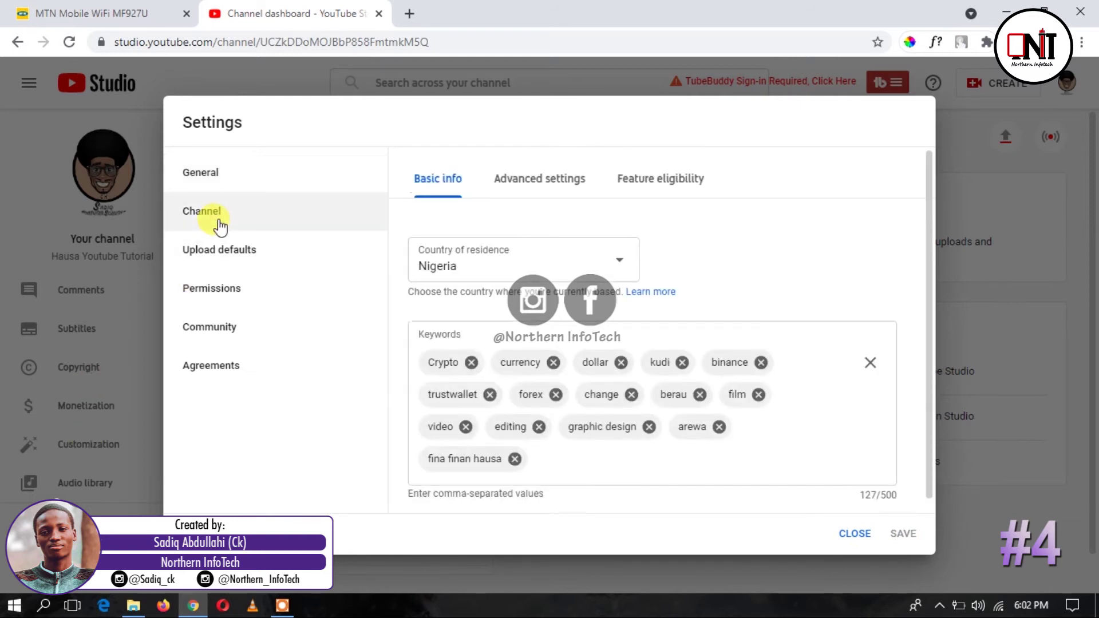
{"action": "left_click", "coordinate": [515, 182]}
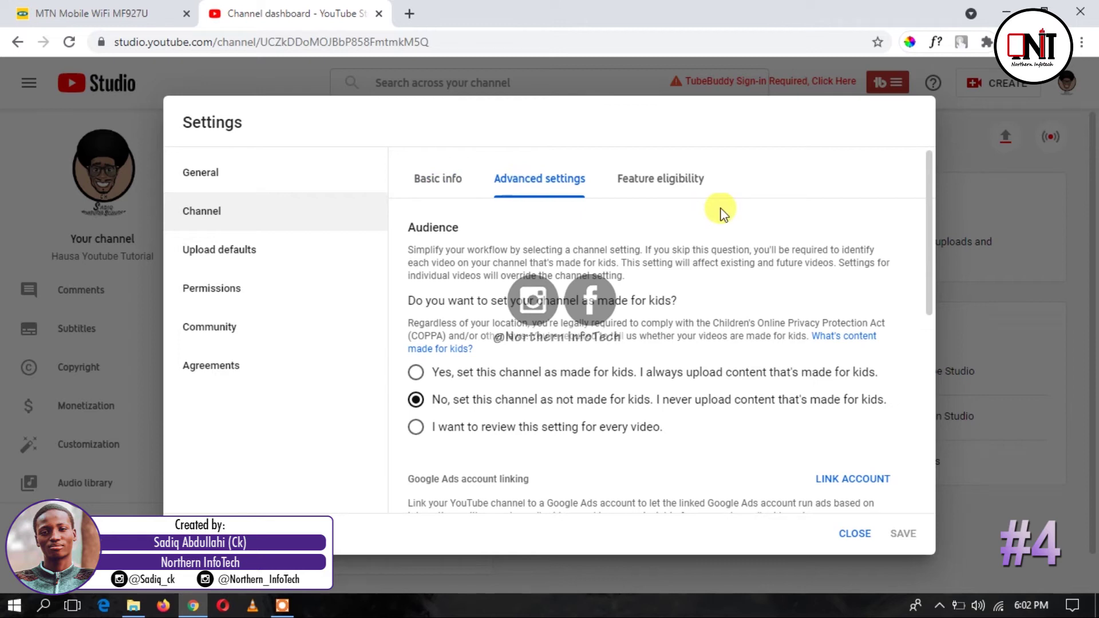
{"action": "scroll", "coordinate": [929, 281], "scroll_direction": "down", "scroll_amount": 3}
{"action": "left_click_drag", "start_coordinate": [929, 308], "coordinate": [922, 253]}
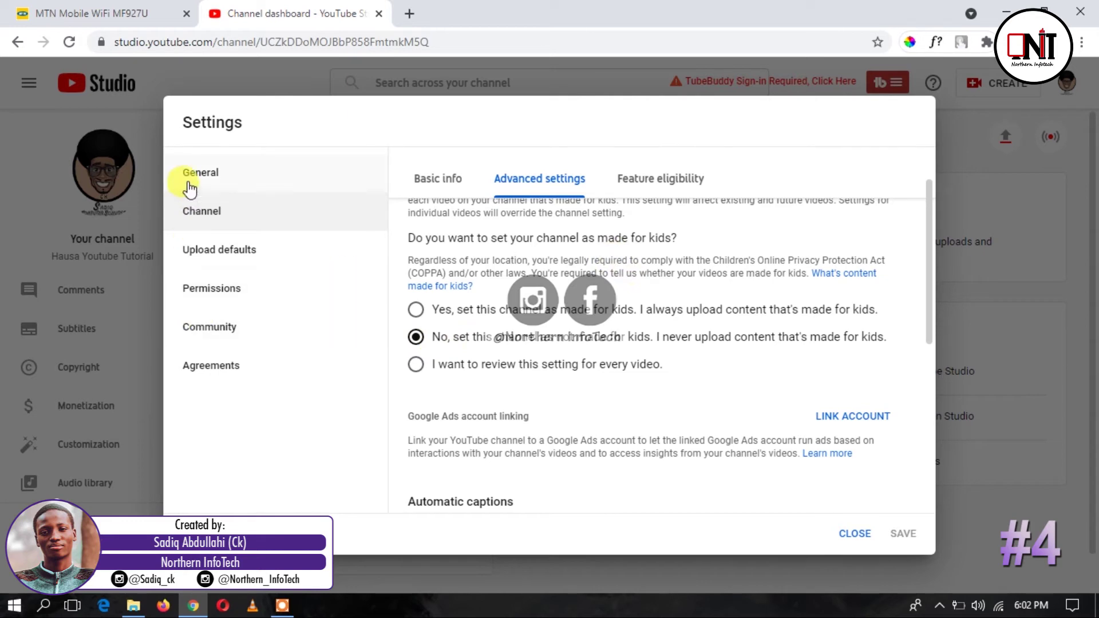
Step: Set the default visibility for uploads to Public in the upload defaults
{"action": "left_click", "coordinate": [210, 258]}
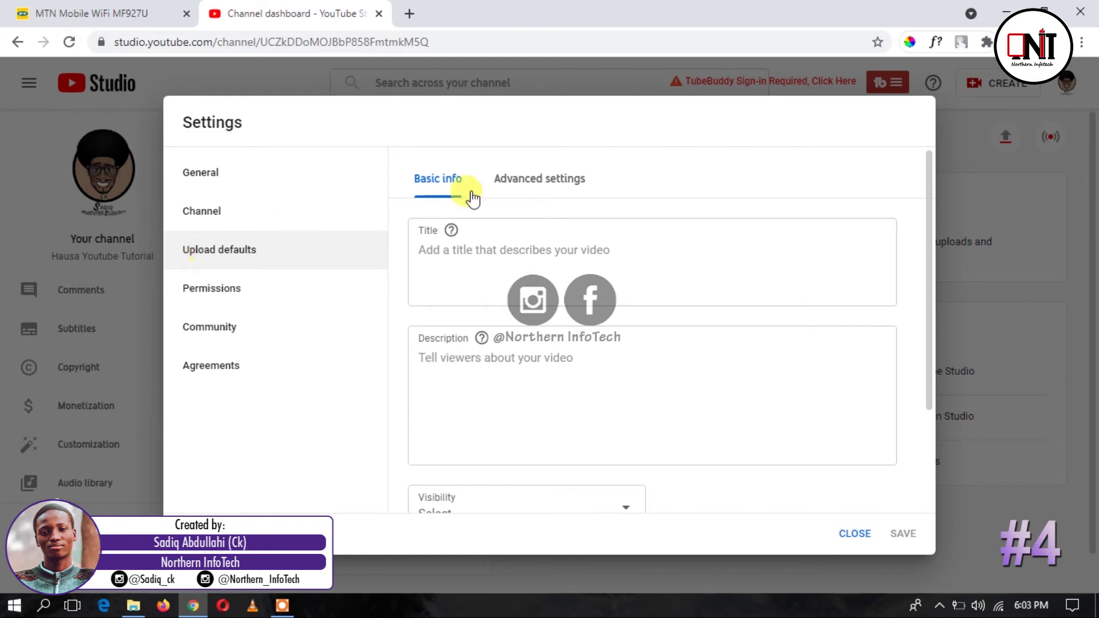
{"action": "left_click", "coordinate": [467, 248]}
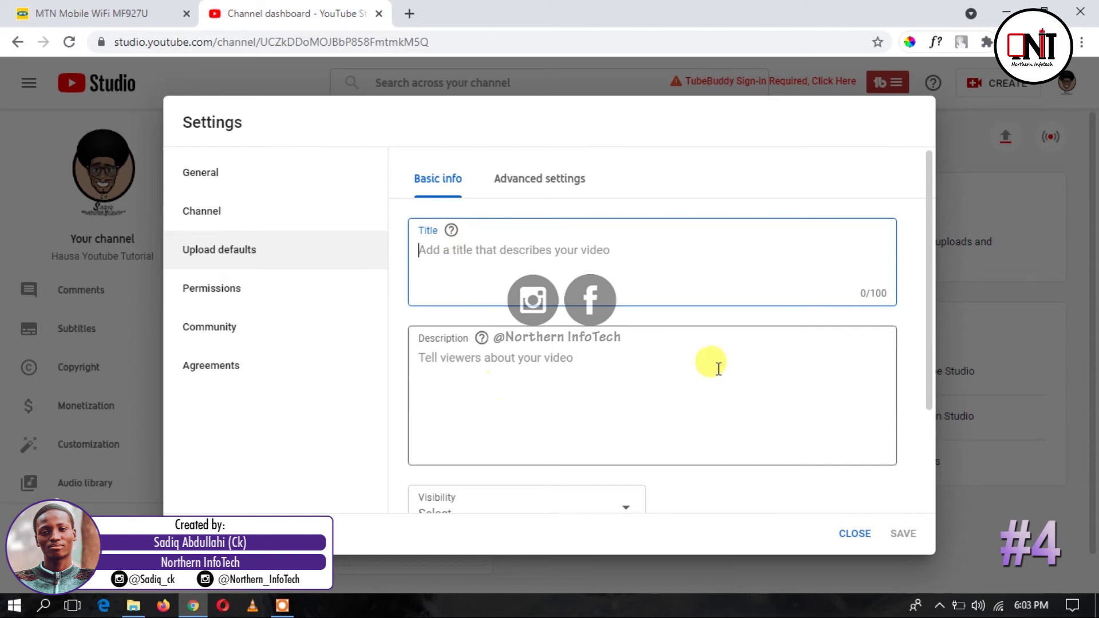
{"action": "left_click_drag", "start_coordinate": [924, 290], "coordinate": [926, 355]}
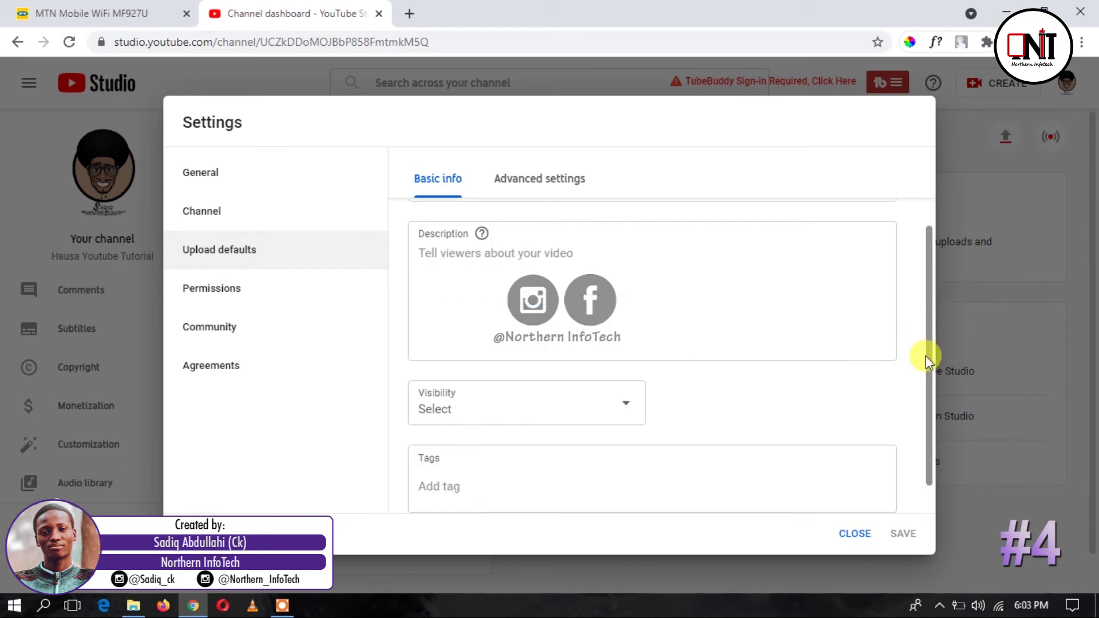
{"action": "left_click", "coordinate": [514, 422]}
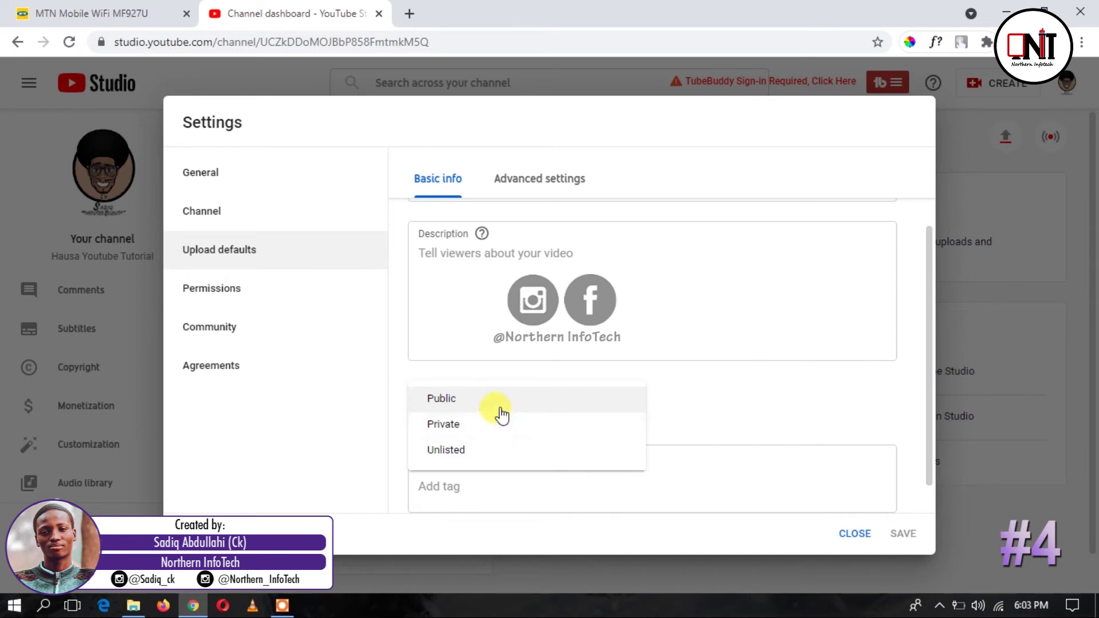
{"action": "left_click", "coordinate": [502, 413]}
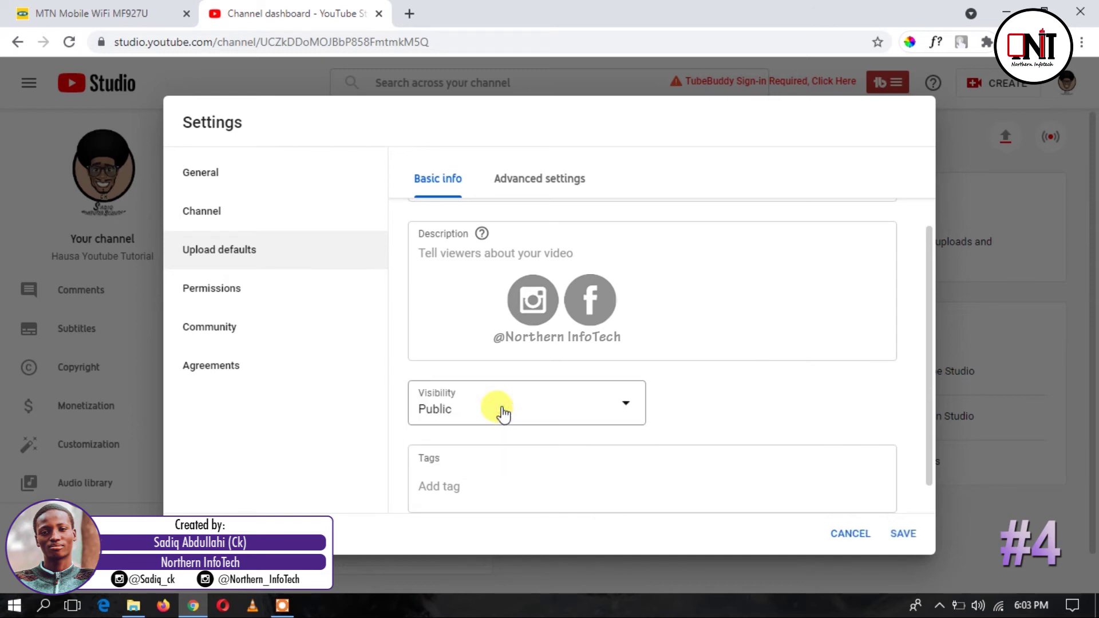
Step: Add crpto, dollar and naira as default upload tags
{"action": "left_click", "coordinate": [656, 475]}
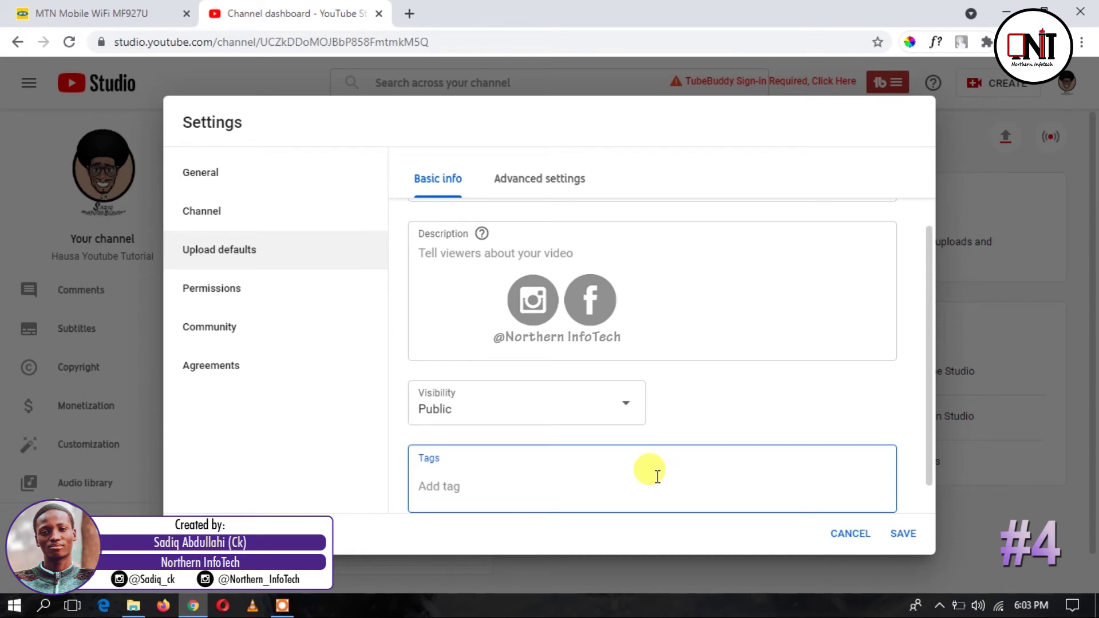
{"action": "type", "text": "crpto"}
{"action": "key", "text": "Return"}
{"action": "scroll", "coordinate": [925, 458], "scroll_direction": "down", "scroll_amount": 1}
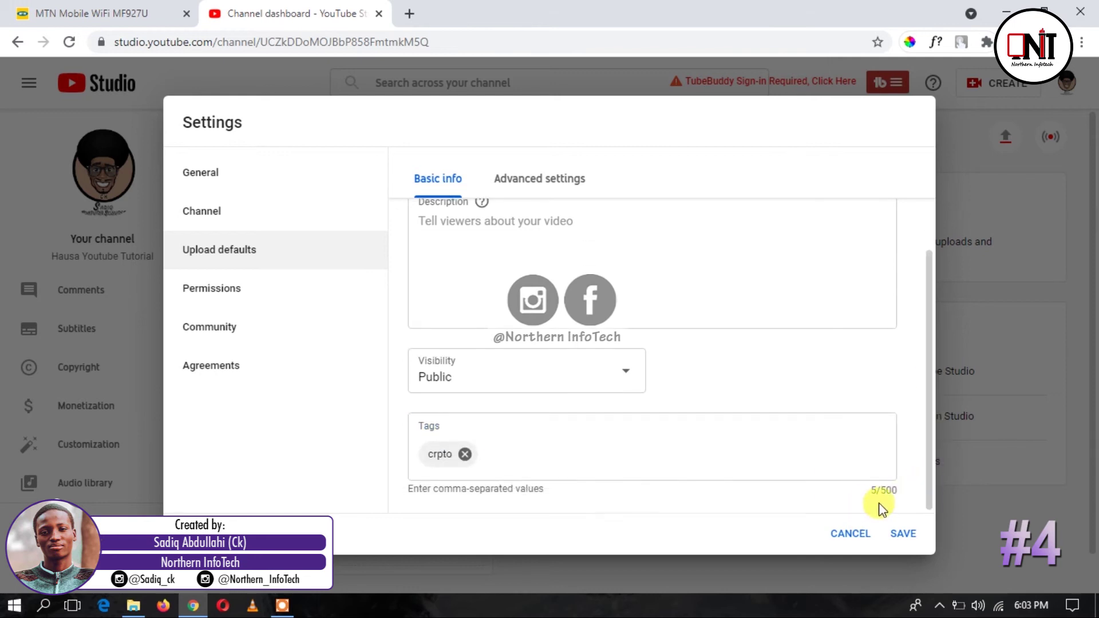
{"action": "left_click", "coordinate": [517, 463]}
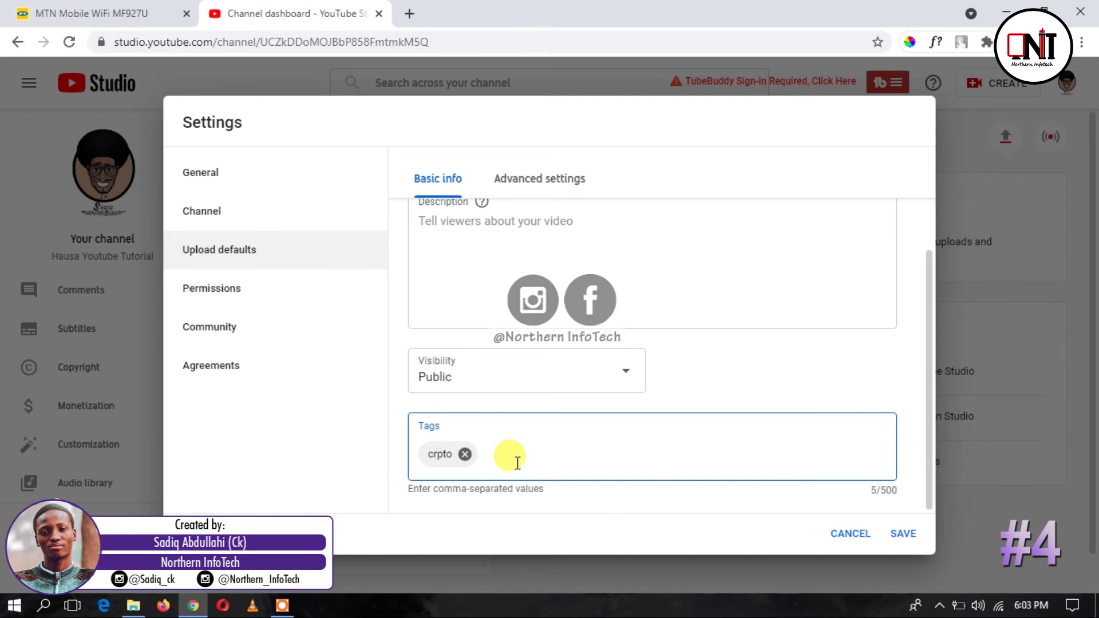
{"action": "type", "text": "dollar"}
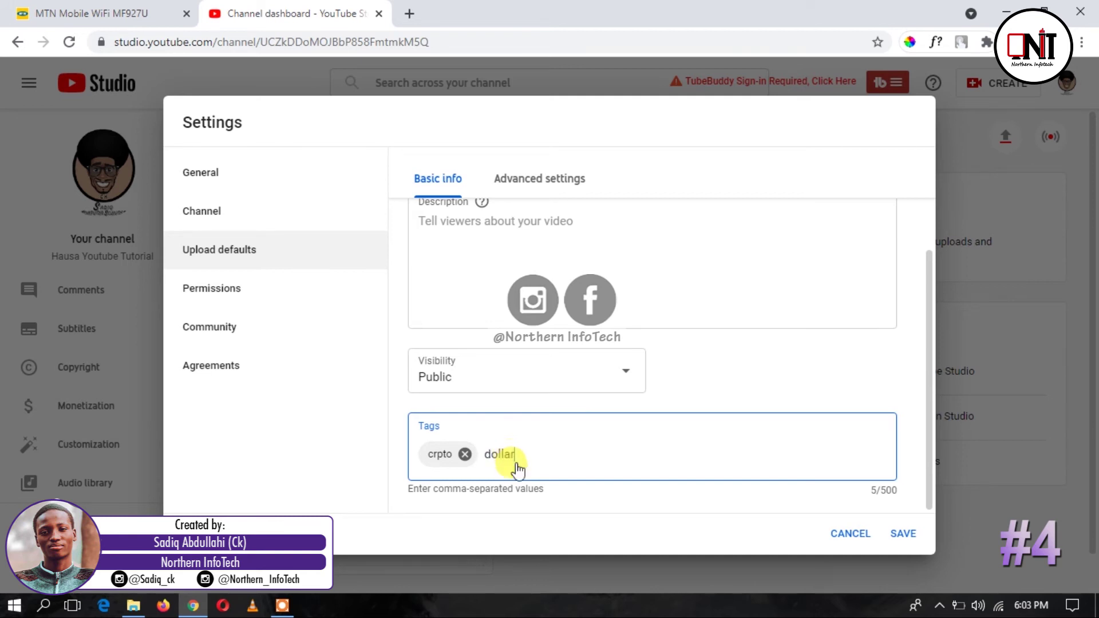
{"action": "key", "text": "Return"}
{"action": "type", "text": "naira"}
{"action": "key", "text": "Return"}
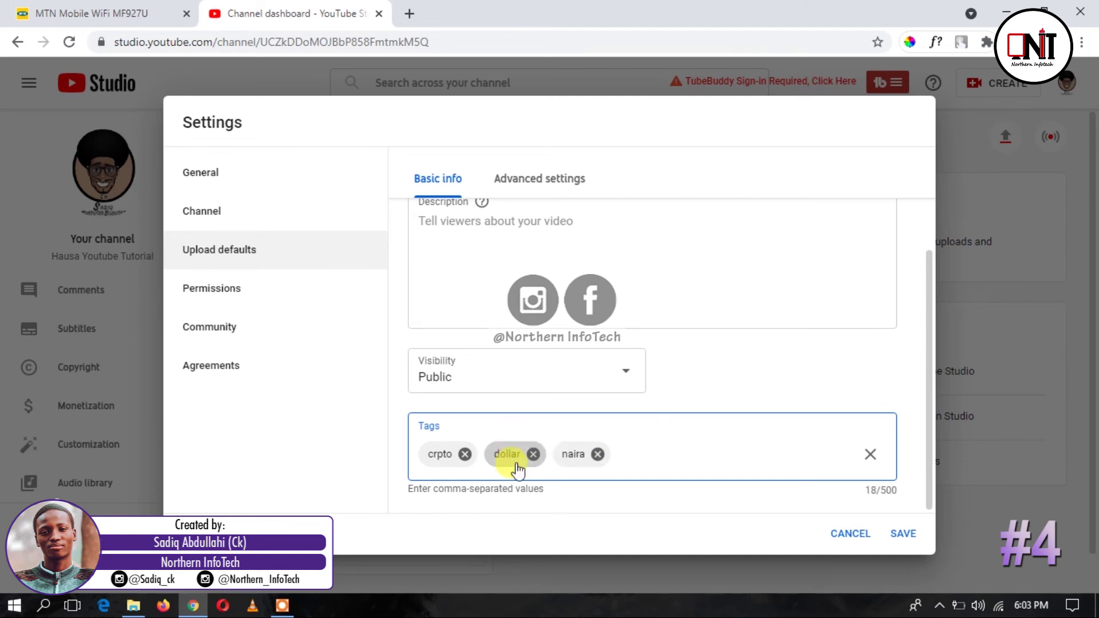
Step: Add editing, video and fina fina to the default upload tags
{"action": "type", "text": "editing"}
{"action": "key", "text": "Return"}
{"action": "type", "text": "video"}
{"action": "key", "text": "Return"}
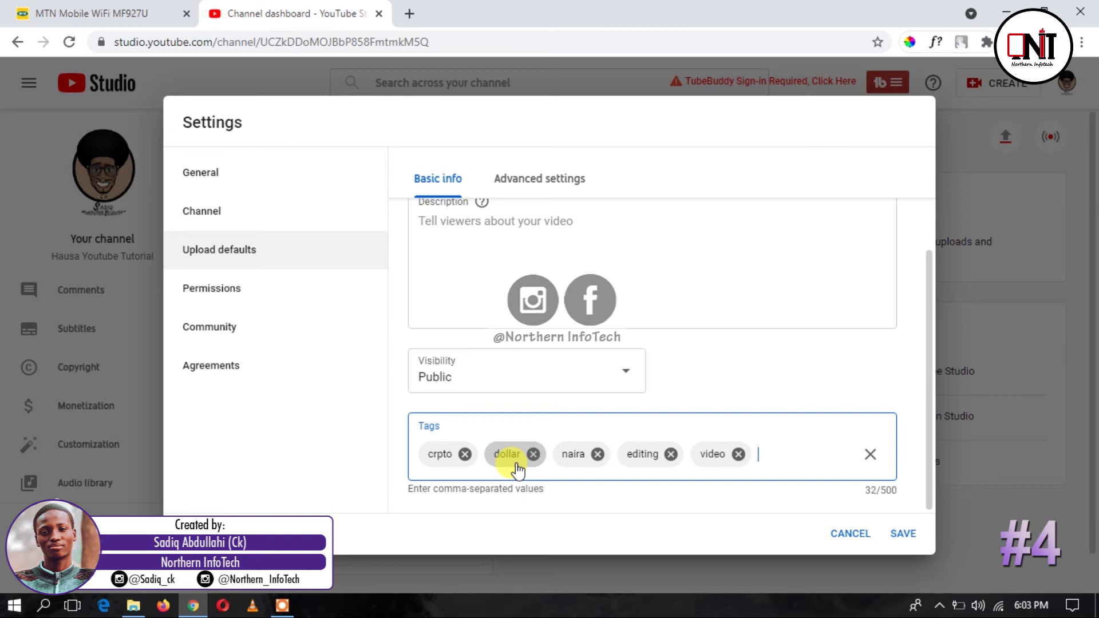
{"action": "type", "text": "fina fina"}
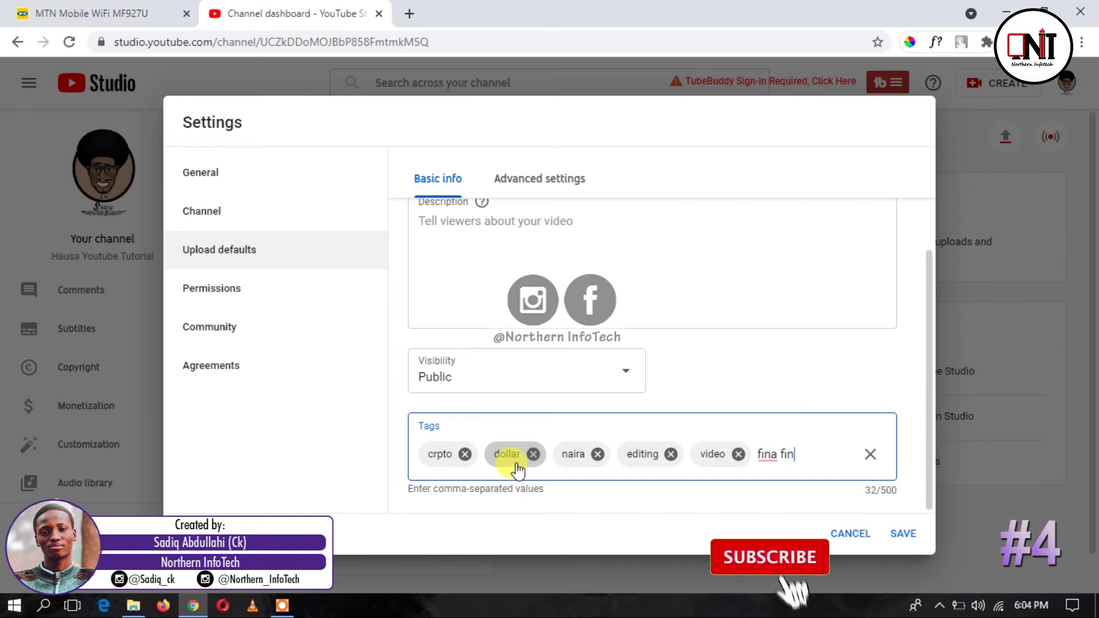
{"action": "key", "text": "Return"}
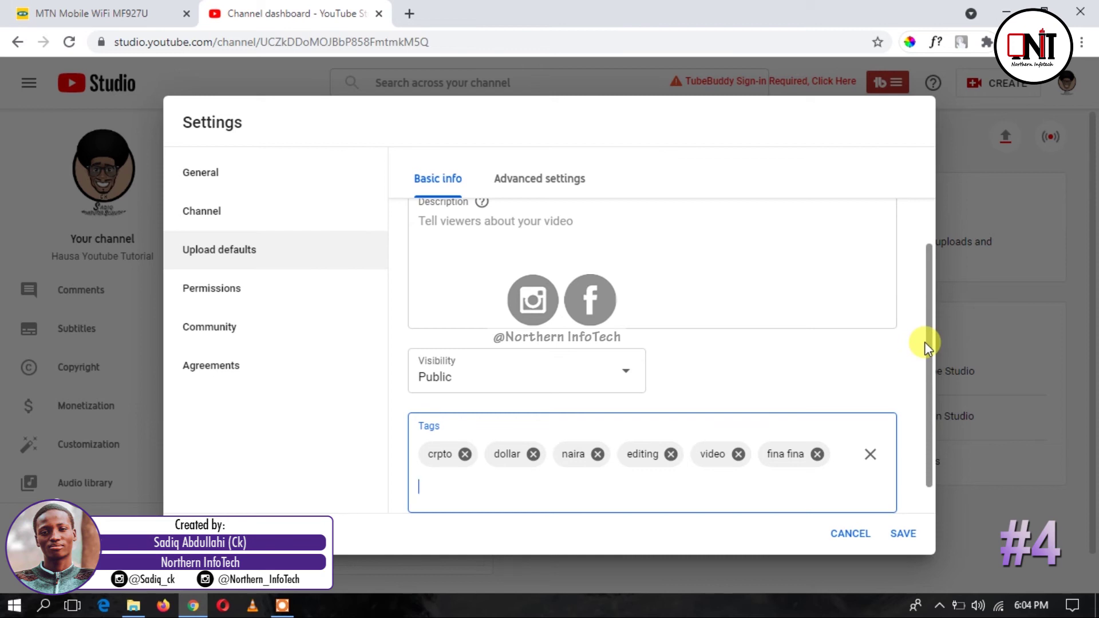
Step: Set the default video category to Education in the advanced upload defaults, return to the basic info defaults and save the settings
{"action": "left_click_drag", "start_coordinate": [928, 342], "coordinate": [918, 242]}
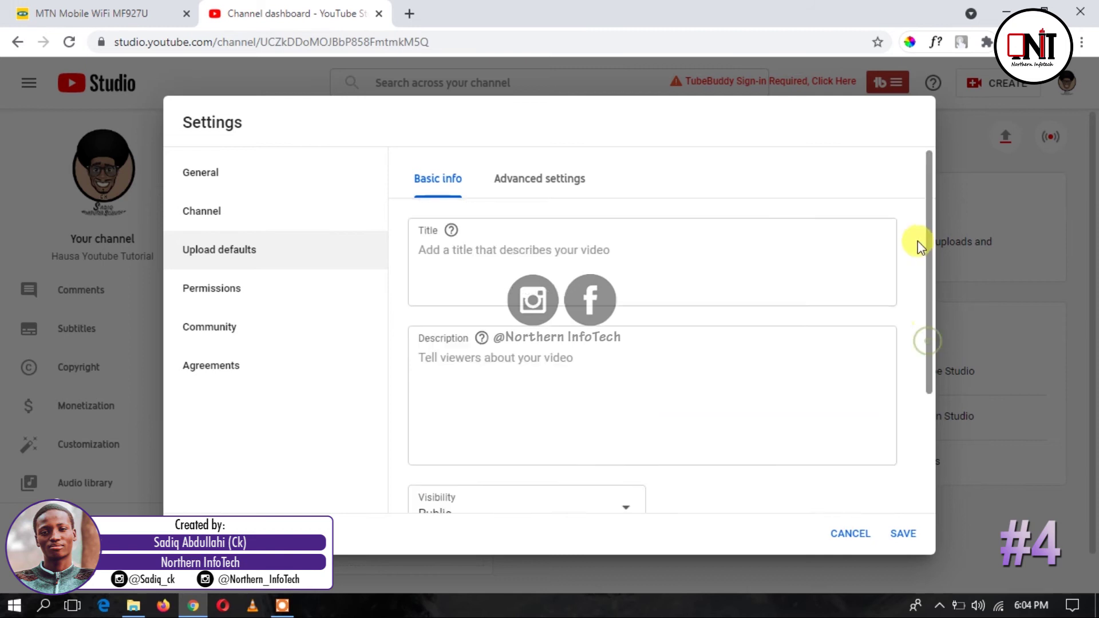
{"action": "left_click", "coordinate": [538, 184]}
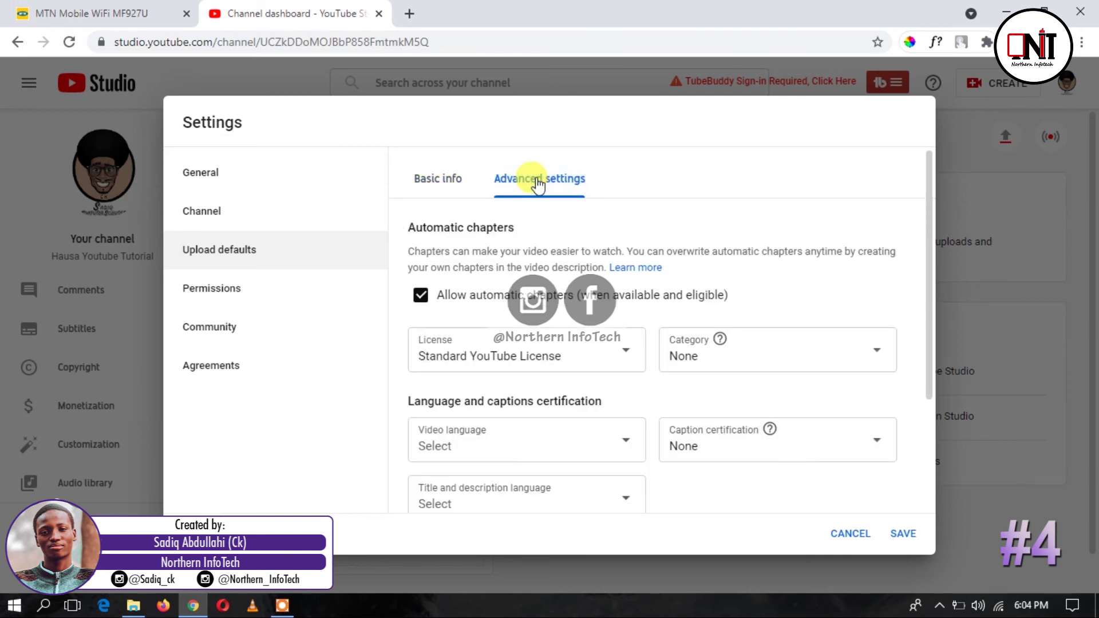
{"action": "left_click_drag", "start_coordinate": [932, 206], "coordinate": [929, 241]}
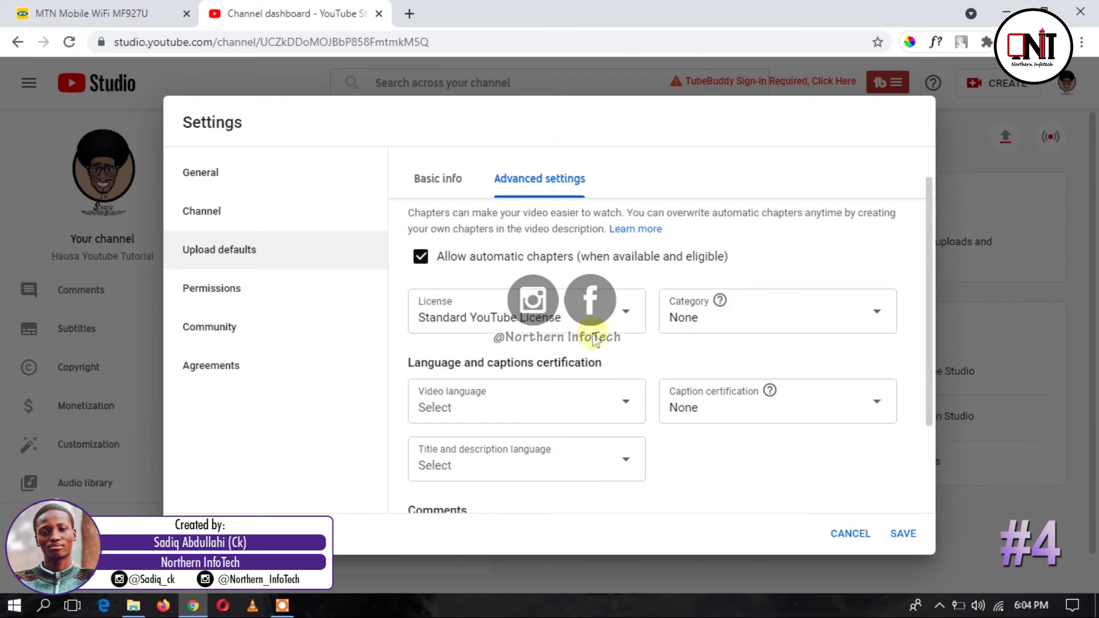
{"action": "left_click", "coordinate": [696, 321]}
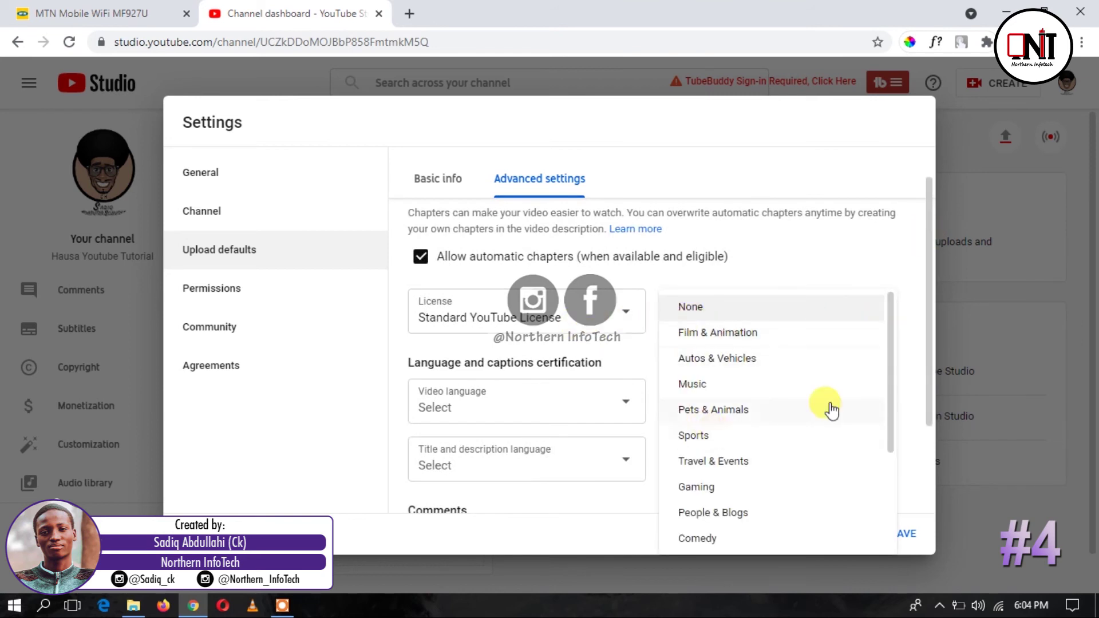
{"action": "left_click_drag", "start_coordinate": [898, 364], "coordinate": [891, 496]}
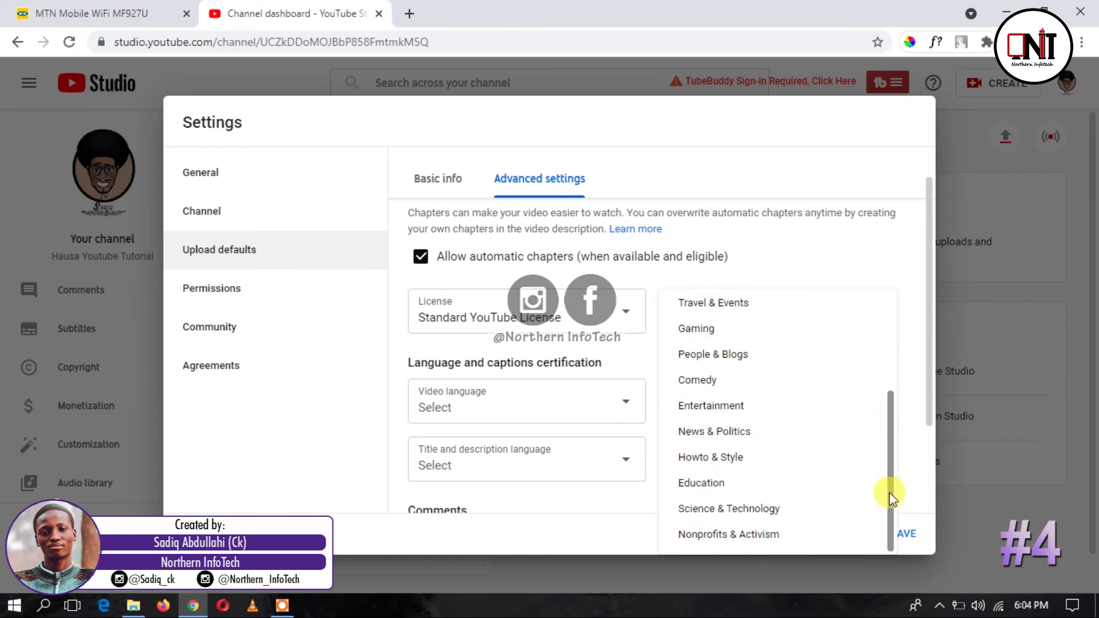
{"action": "left_click", "coordinate": [701, 484]}
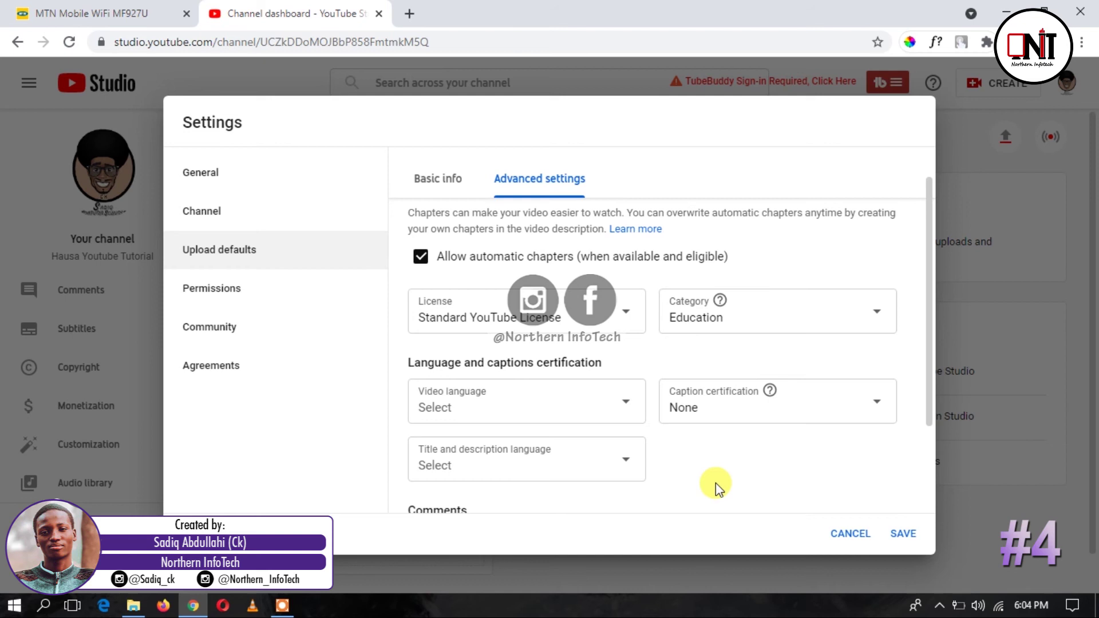
{"action": "left_click", "coordinate": [450, 179]}
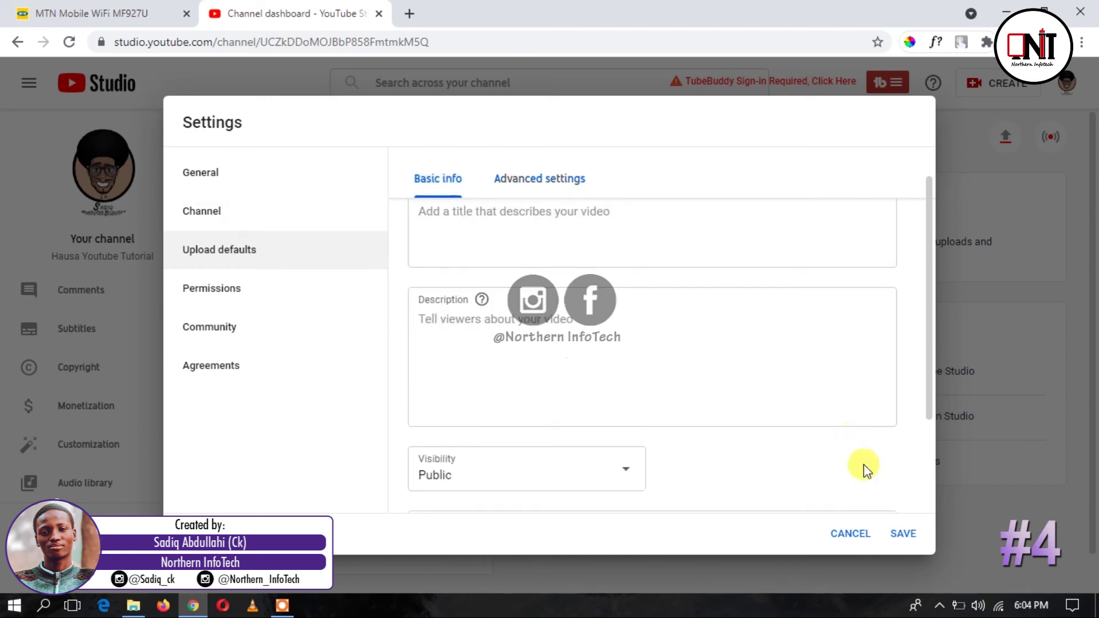
{"action": "left_click", "coordinate": [899, 533]}
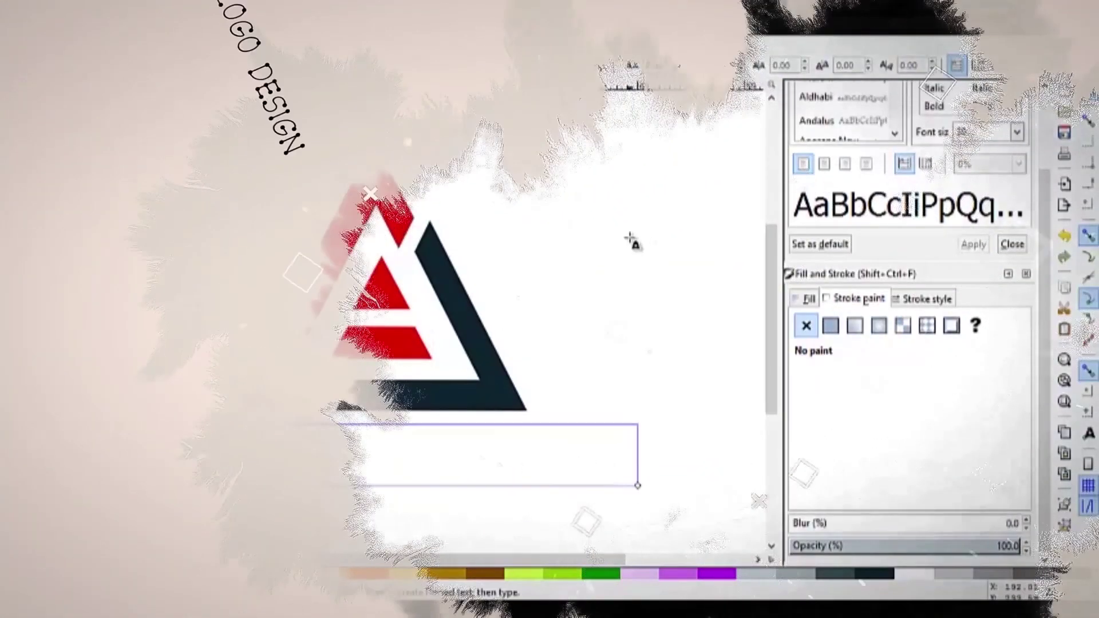
{"action": "type", "text": "auwalun kalu investment"}
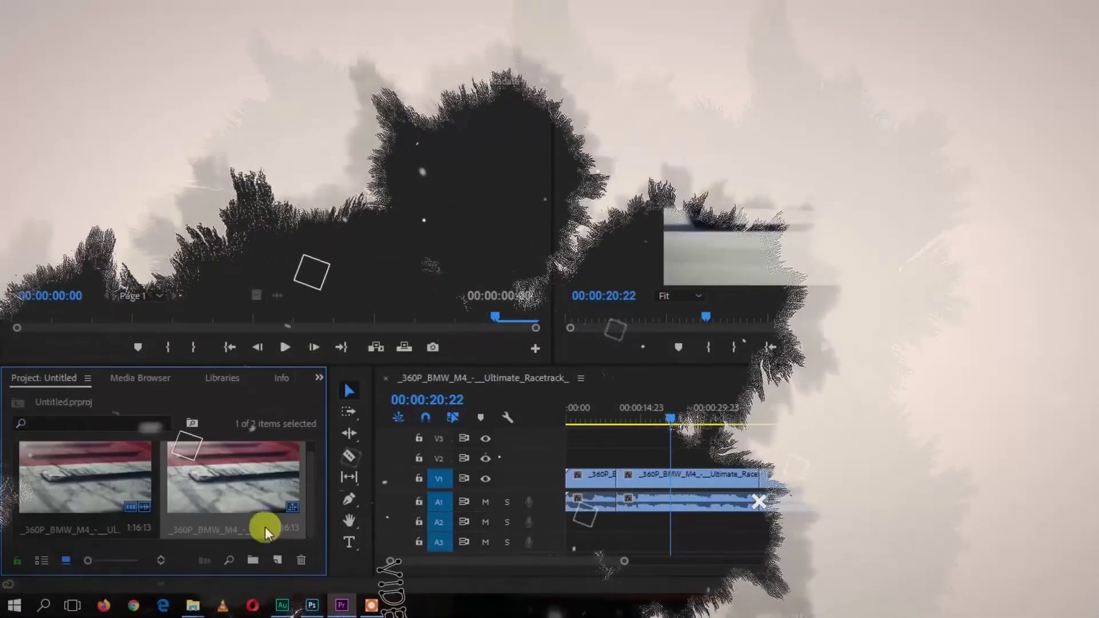
{"action": "left_click", "coordinate": [276, 554]}
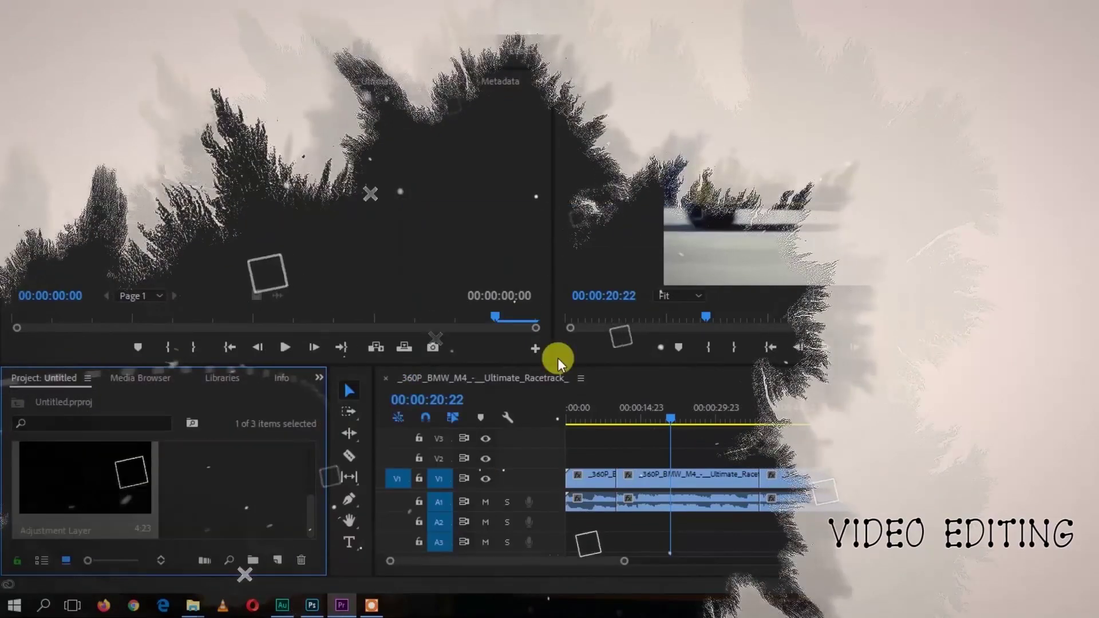
{"action": "left_click_drag", "start_coordinate": [25, 478], "coordinate": [578, 458]}
{"action": "left_click_drag", "start_coordinate": [588, 458], "coordinate": [916, 458]}
{"action": "left_click", "coordinate": [319, 378]}
{"action": "left_click", "coordinate": [91, 404]}
{"action": "left_click_drag", "start_coordinate": [86, 517], "coordinate": [608, 454]}
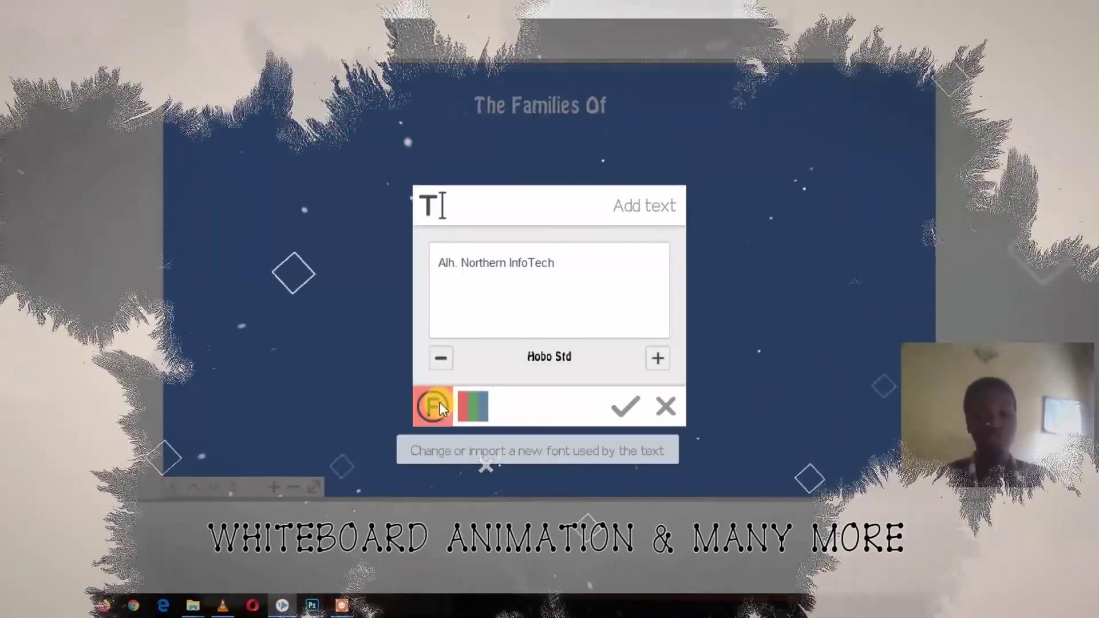
{"action": "left_click", "coordinate": [440, 403]}
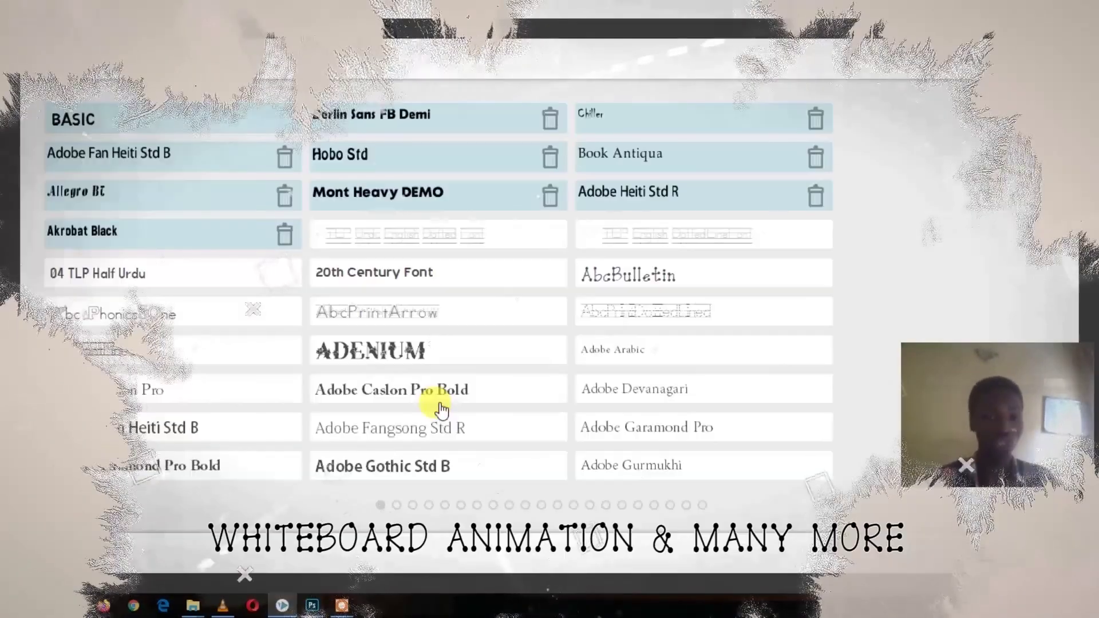
{"action": "left_click", "coordinate": [177, 128]}
{"action": "left_click", "coordinate": [473, 406]}
{"action": "left_click", "coordinate": [520, 246]}
{"action": "left_click", "coordinate": [614, 408]}
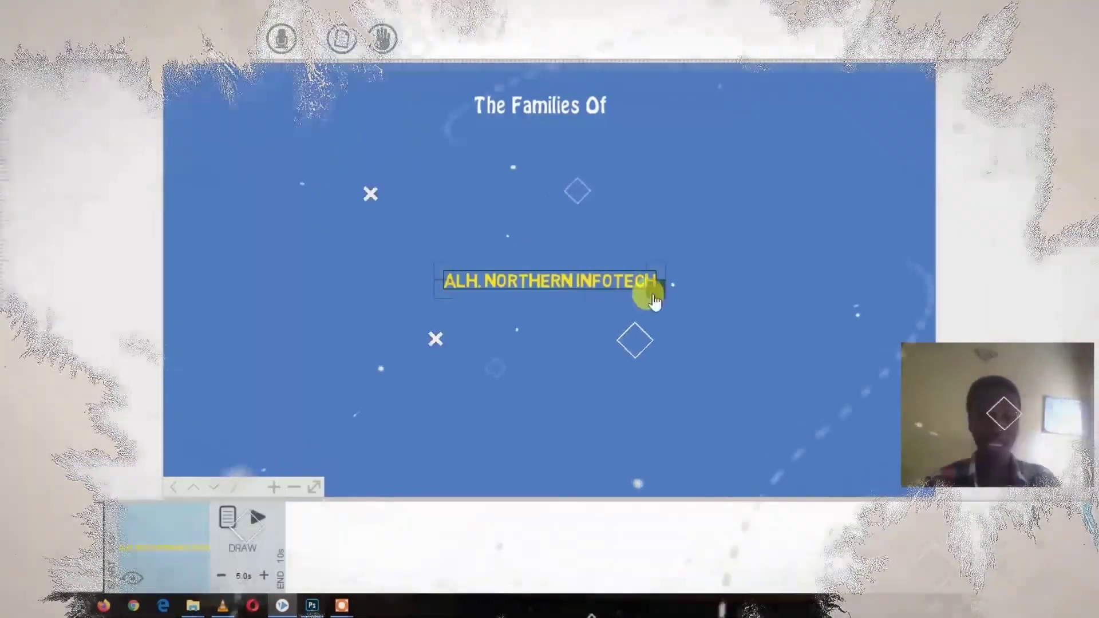